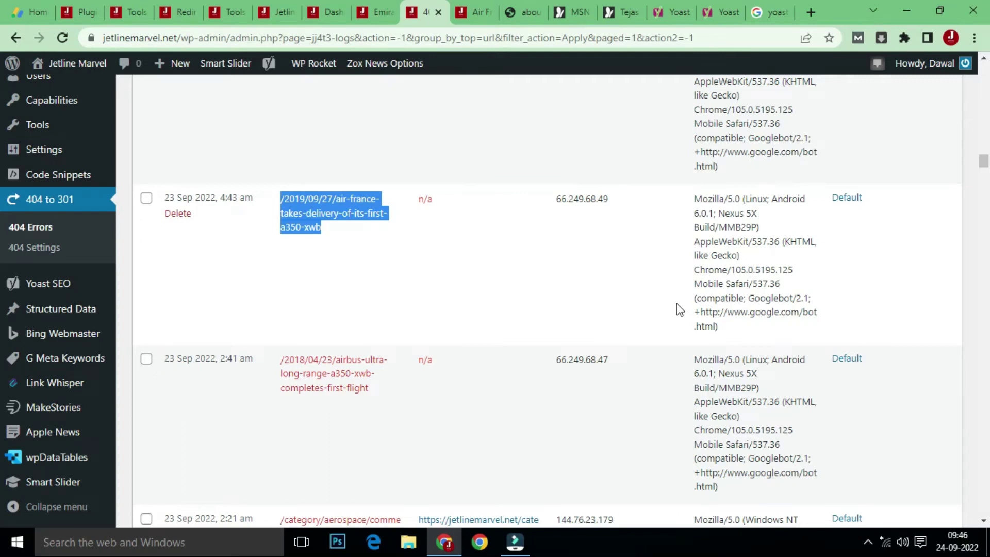
- Select the slug 'airbus-ultra-long-range-a350-xwb-completes-first-flight' in the 2:41 am 404 log row
scroll(678, 305, down, 2)
scroll(678, 304, up, 4)
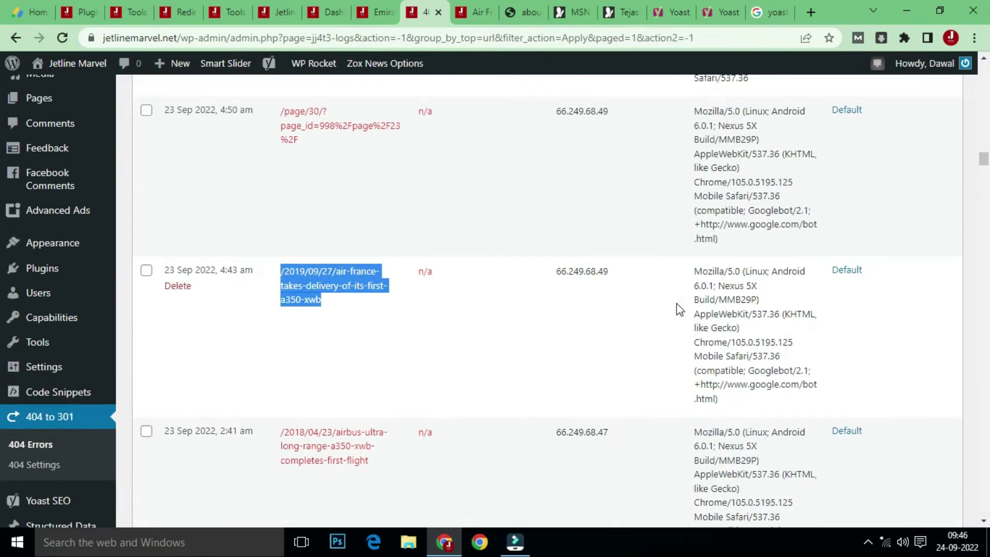
scroll(676, 304, down, 4)
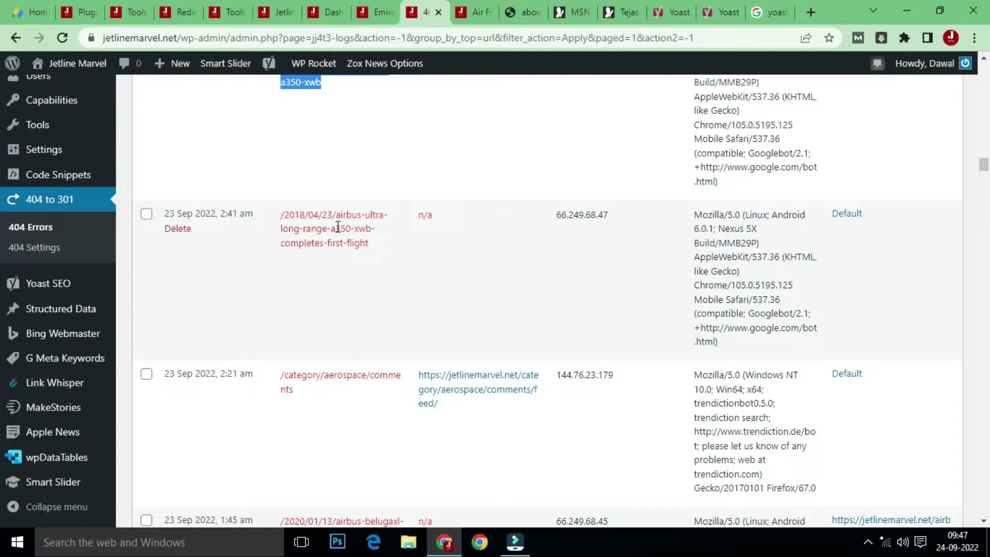
drag(336, 215, 368, 243)
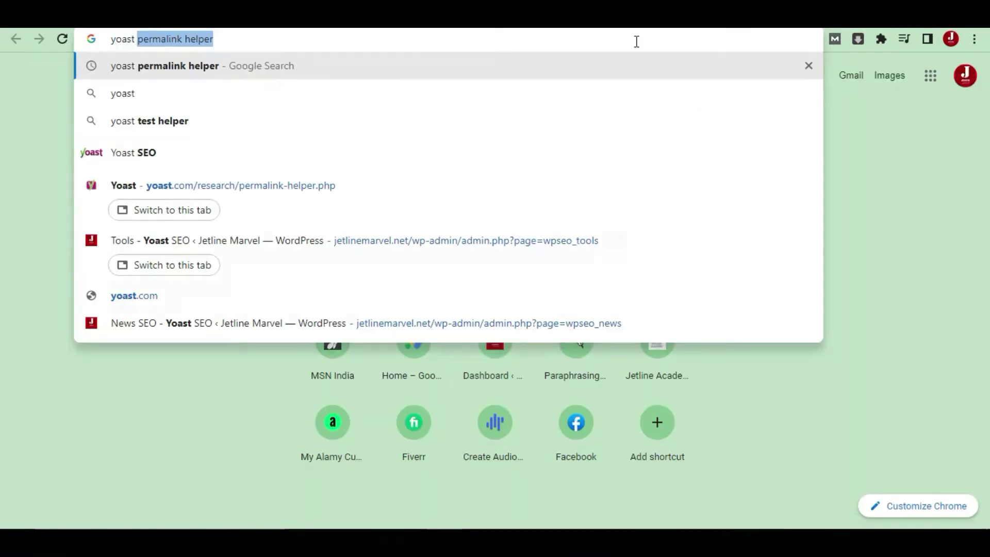
- Search for 'yoast permalink helper' and view the results
key(Return)
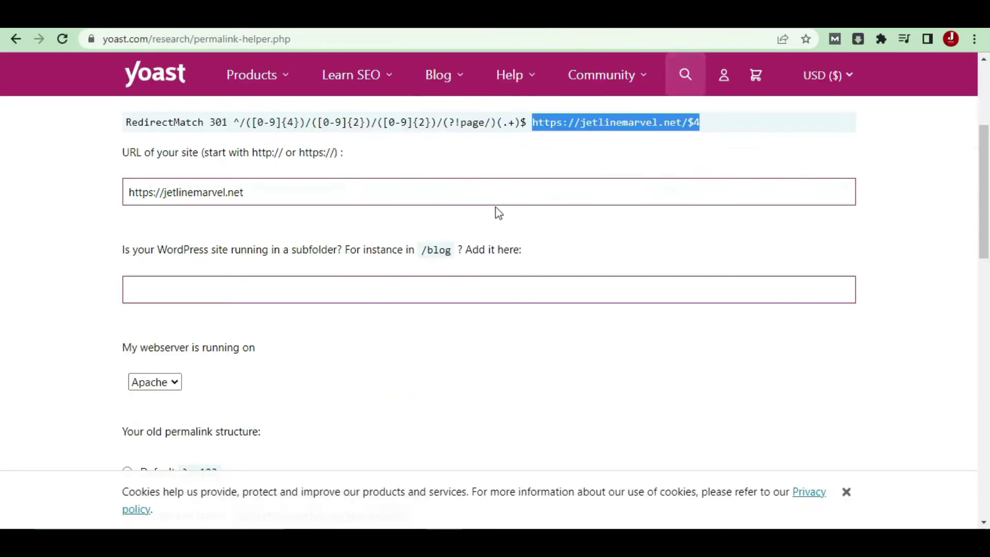
scroll(627, 301, up, 5)
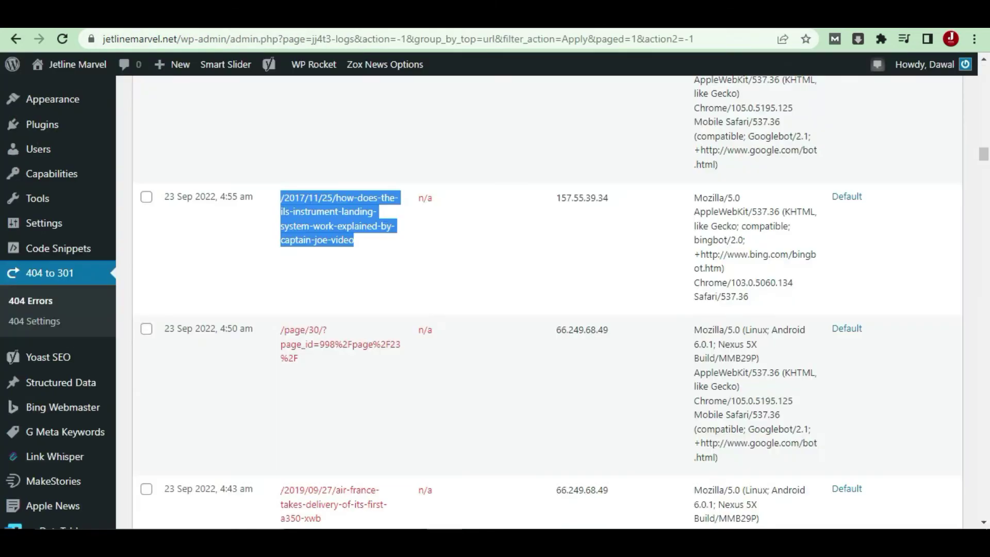
- In the 4:55 am row, select '/2017/11/25', then the ILS article slug, then the whole URL
scroll(480, 210, up, 4)
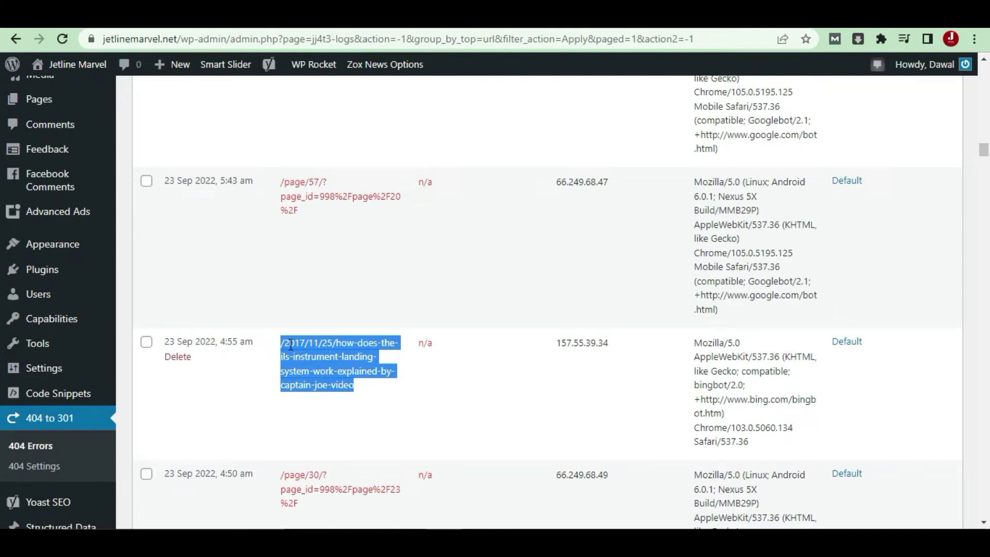
click(491, 398)
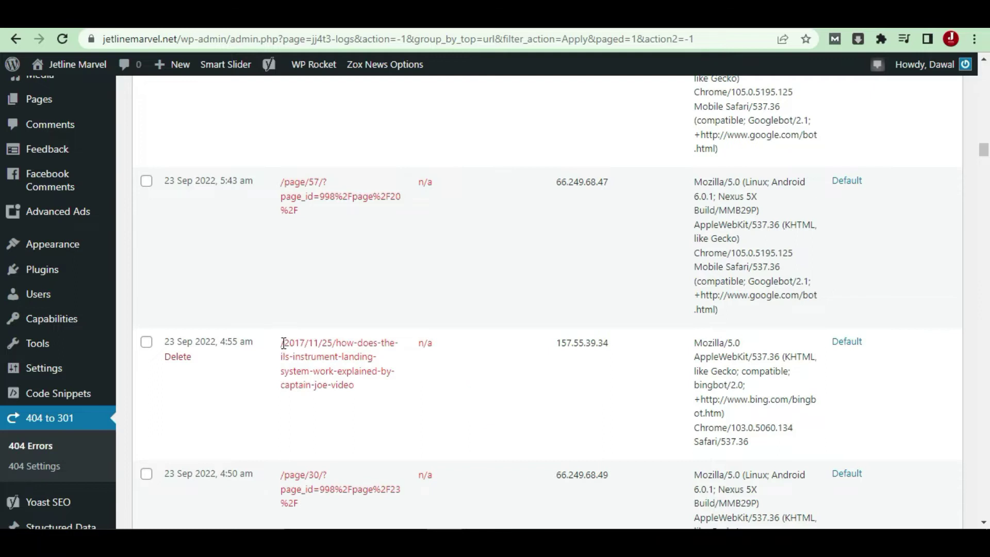
drag(283, 343, 334, 343)
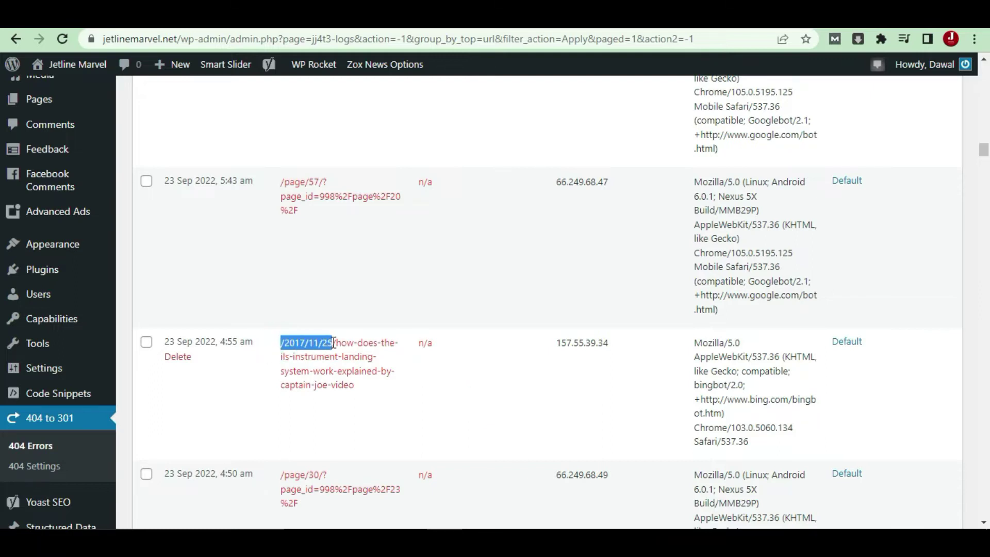
drag(336, 343, 379, 388)
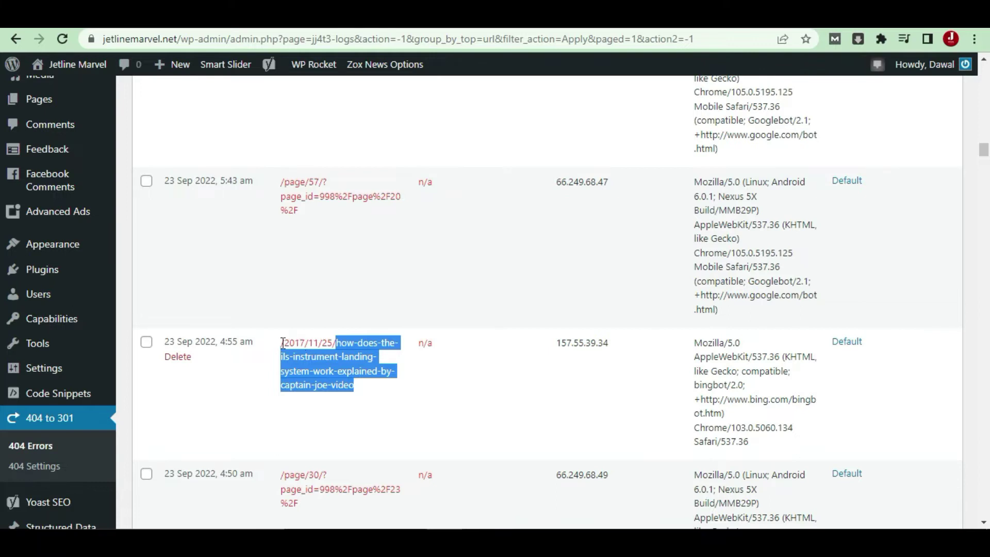
drag(281, 343, 361, 387)
- Copy the selected old ILS instrument landing article URL from the 4:55 am row
right_click(343, 360)
click(366, 365)
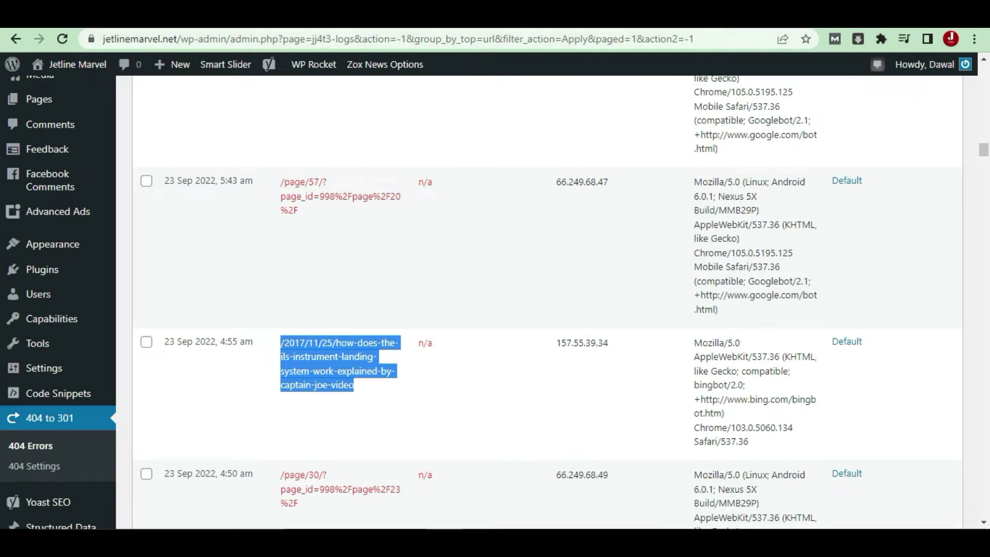
- Generate a redirect in the Yoast helper for the Day and Name old permalink structure
key(ctrl+Tab)
scroll(325, 281, down, 3)
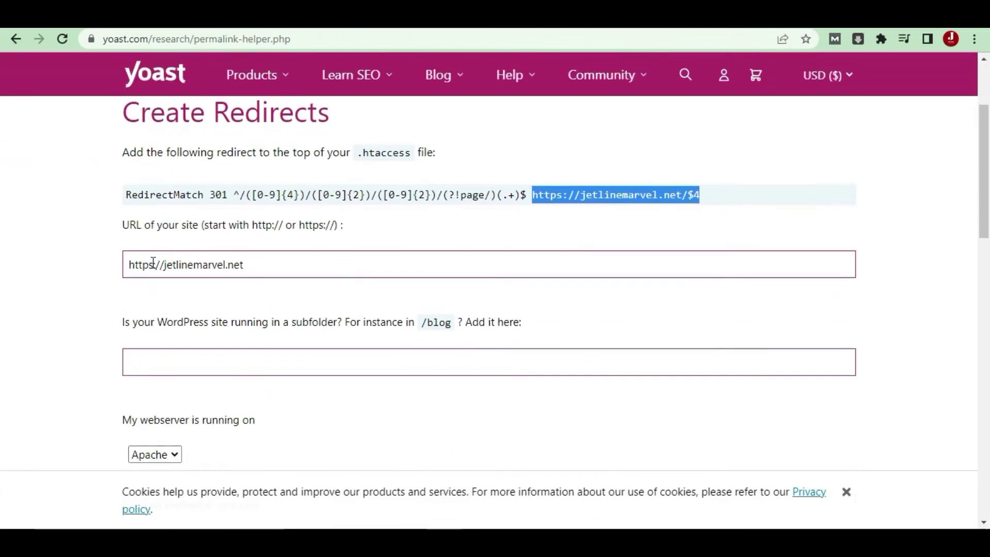
scroll(82, 366, down, 4)
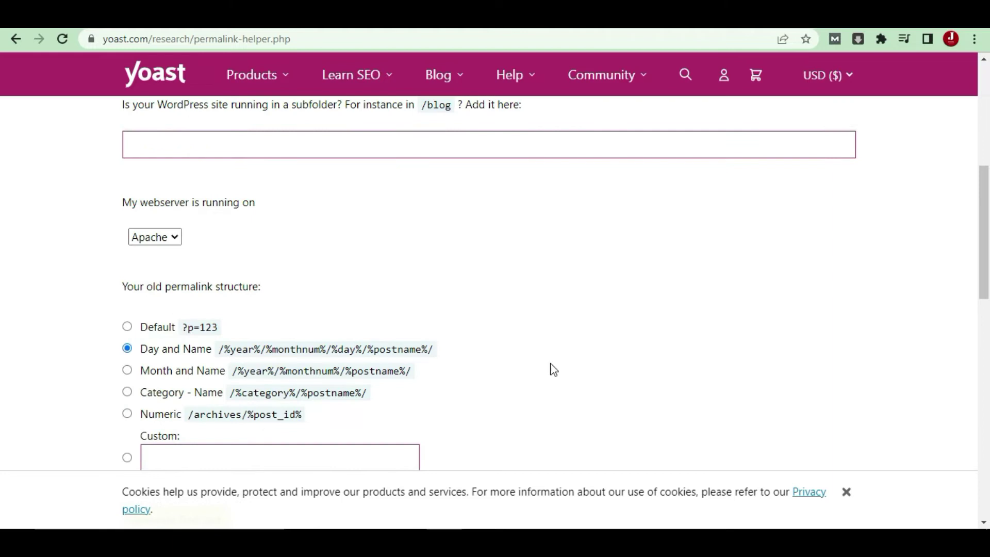
scroll(519, 326, down, 1)
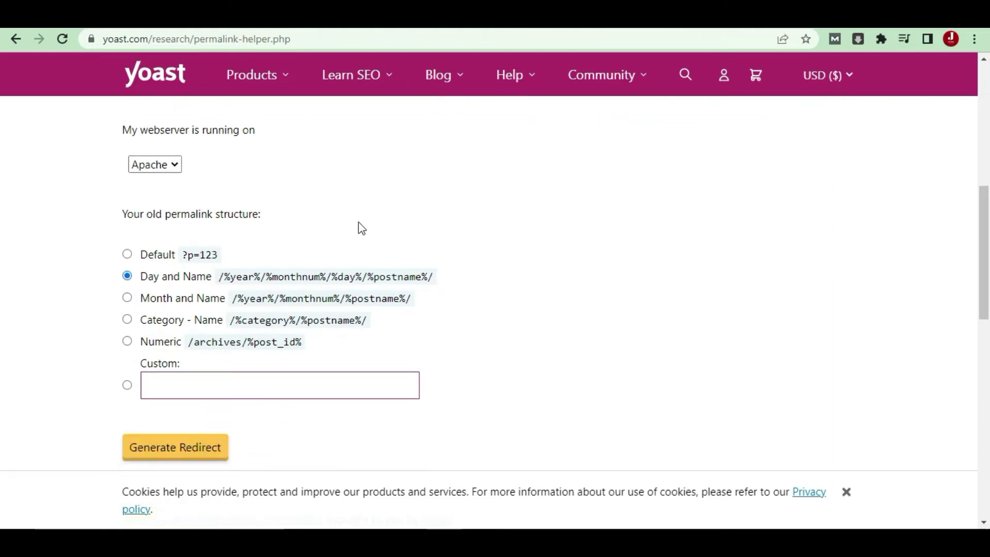
click(129, 255)
click(128, 278)
click(202, 449)
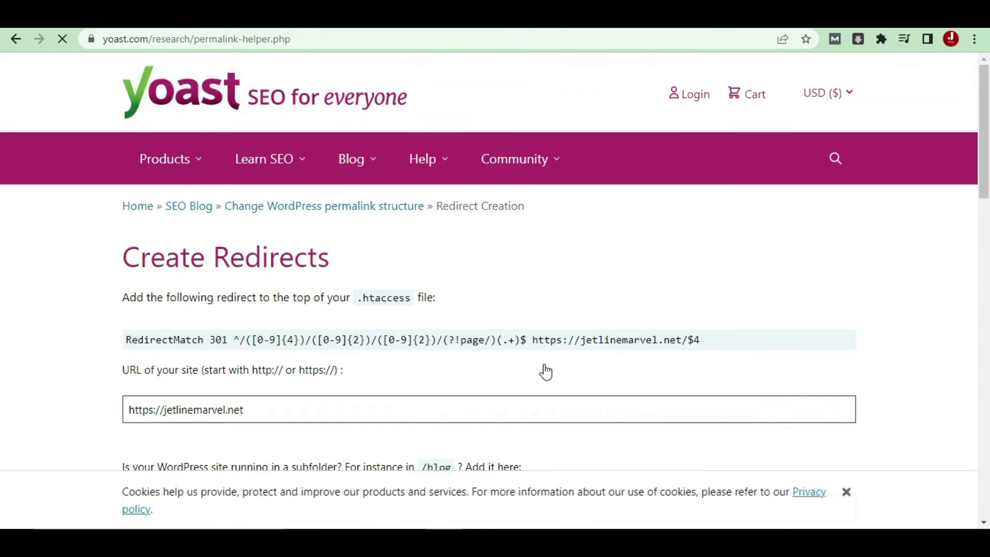
- Copy the generated RedirectMatch 301 rule line
scroll(463, 345, down, 1)
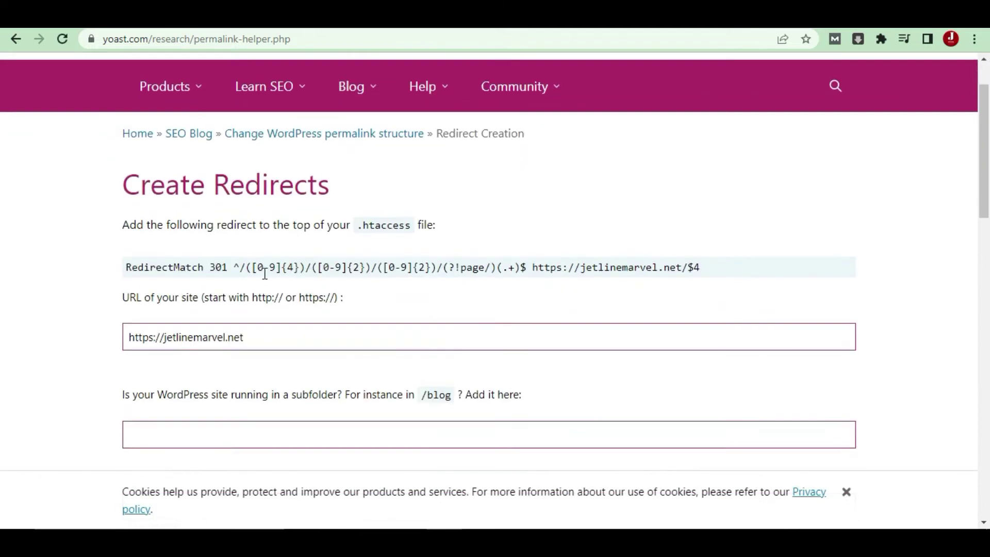
triple_click(470, 264)
right_click(471, 266)
click(494, 278)
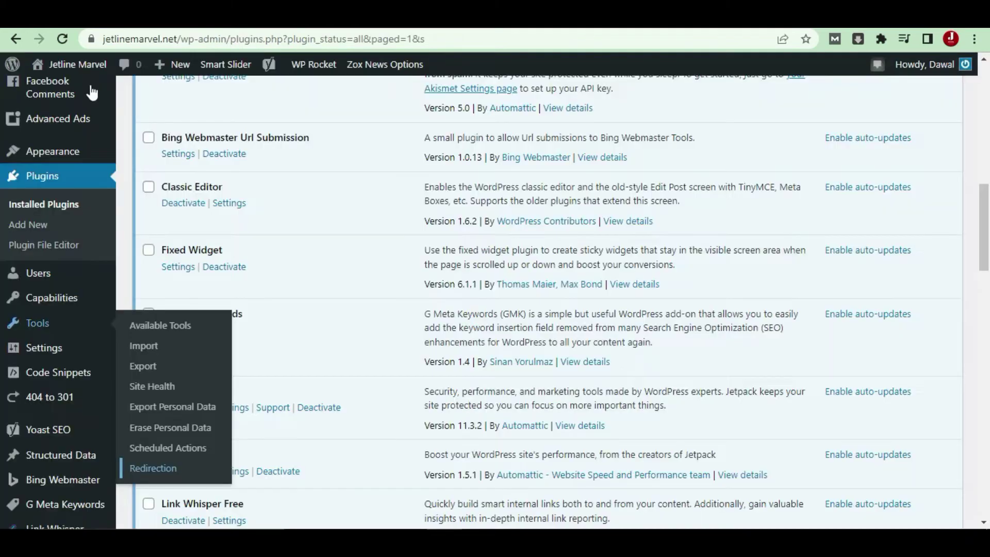
- Open Yoast SEO Tools in a new tab and go to its file editor
scroll(72, 382, down, 8)
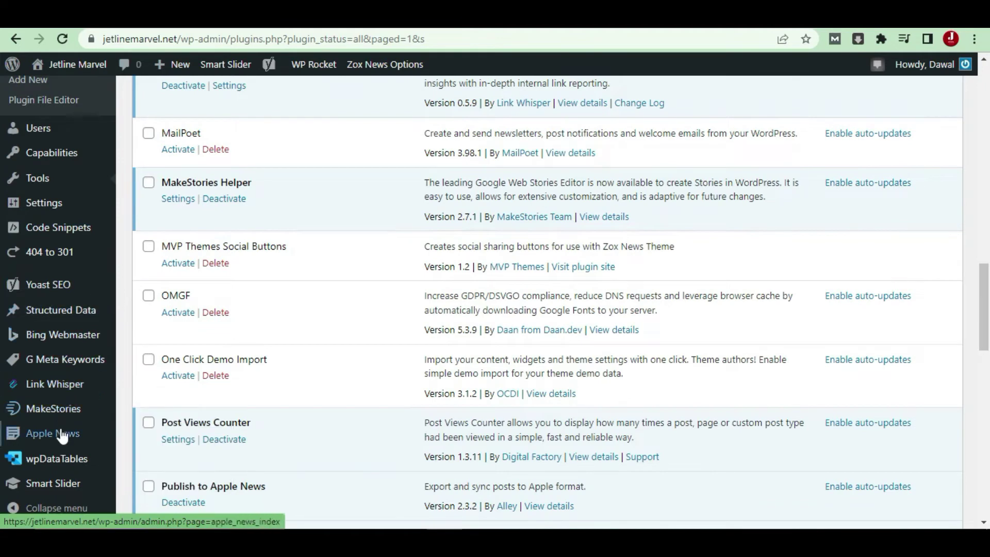
mouse_move(71, 289)
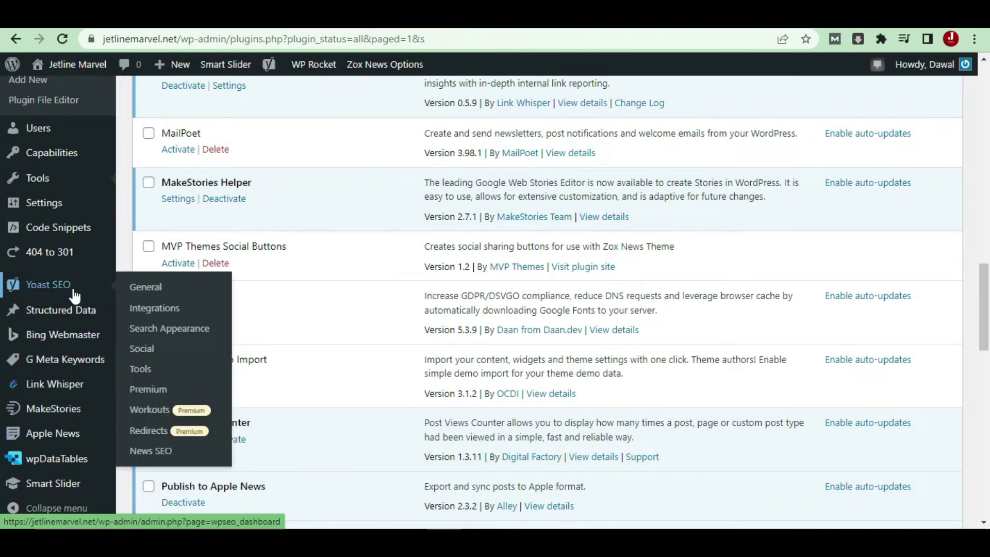
right_click(149, 379)
click(195, 385)
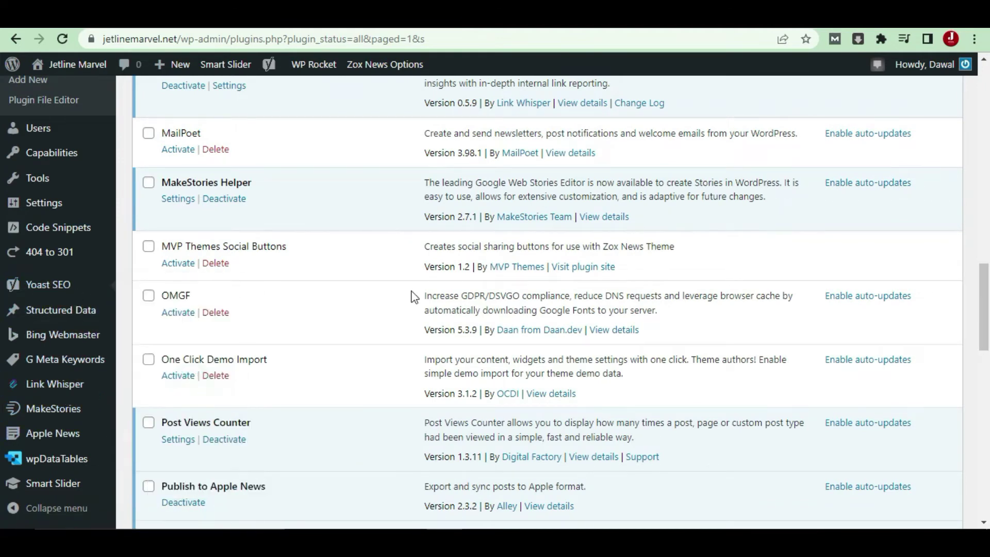
key(ctrl+Tab)
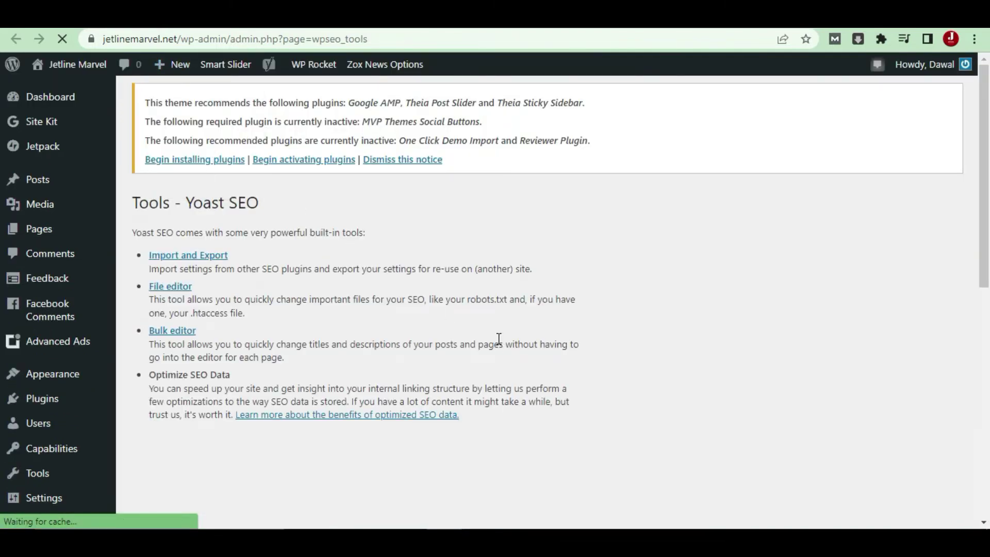
click(172, 288)
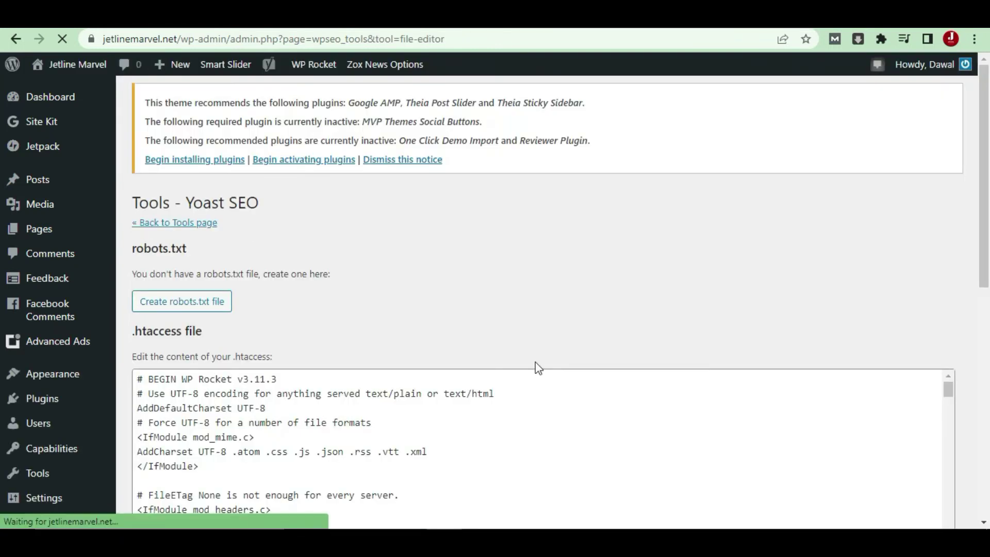
- Paste the RedirectMatch rule at the top of the .htaccess file, above the WP Rocket block
scroll(537, 364, down, 2)
scroll(536, 363, down, 3)
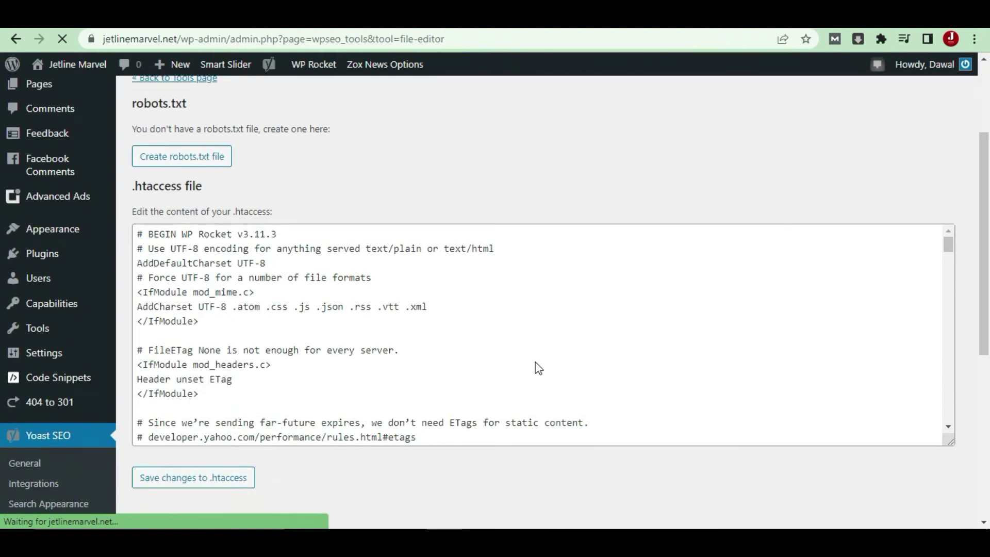
scroll(536, 362, down, 2)
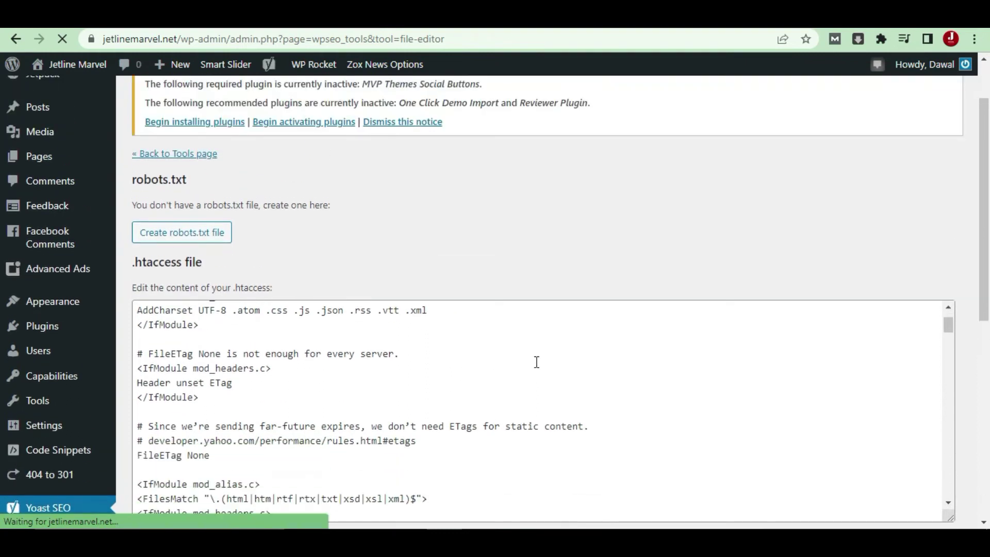
scroll(516, 364, up, 2)
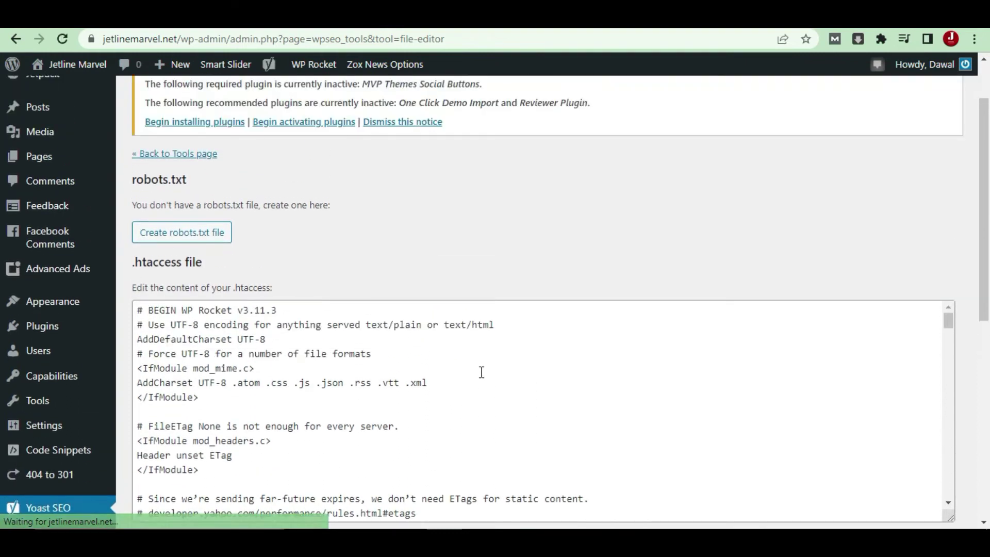
click(136, 310)
key(Return)
key(Return)
key(Up)
key(Up)
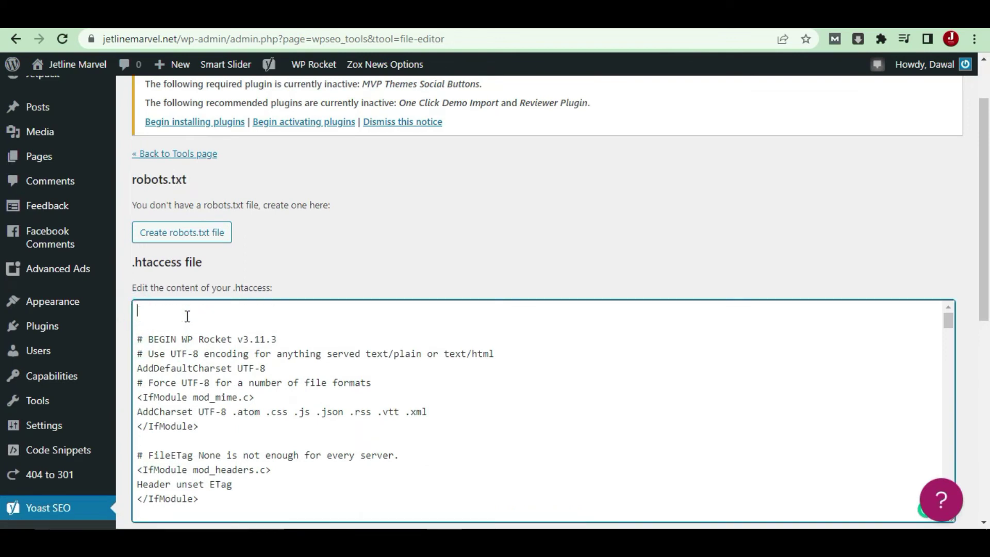
key(ctrl+v)
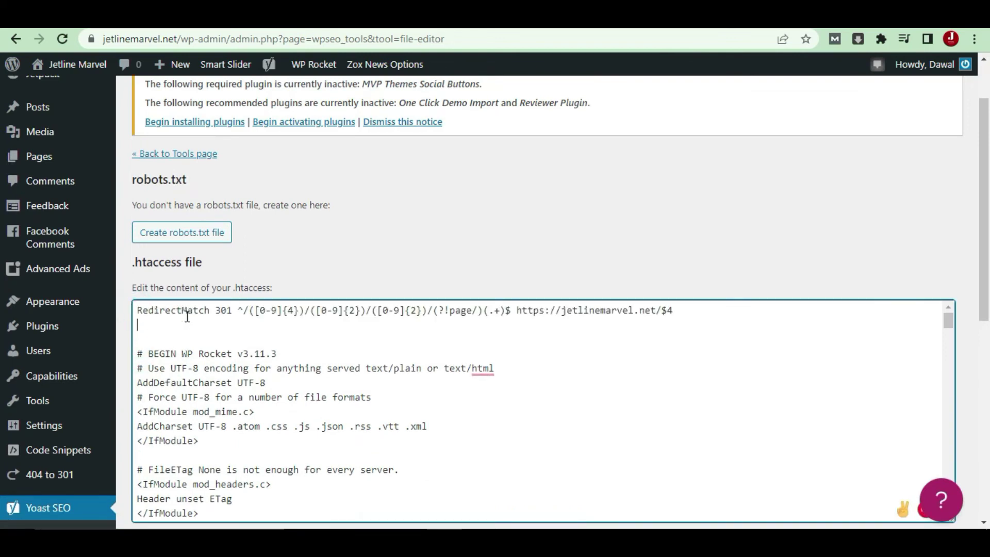
- Delete the RedirectMatch line and the blank first line, then return to Yoast SEO Tools
scroll(188, 317, down, 5)
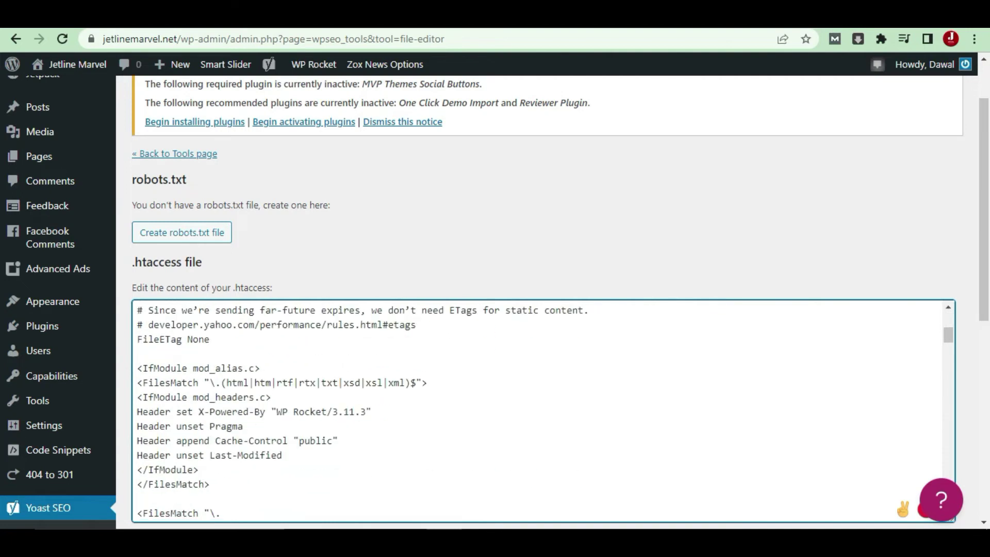
scroll(442, 394, down, 4)
scroll(442, 394, up, 3)
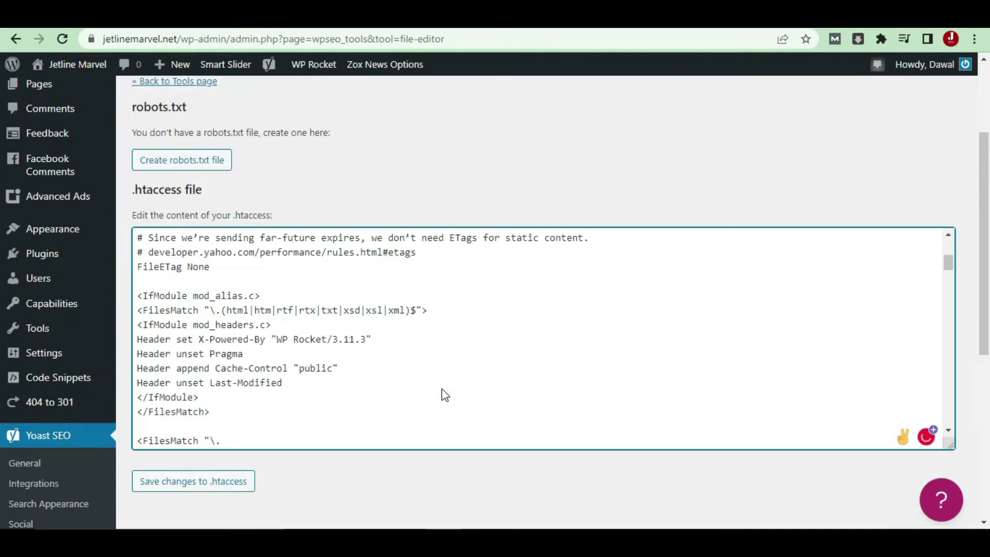
scroll(443, 388, up, 6)
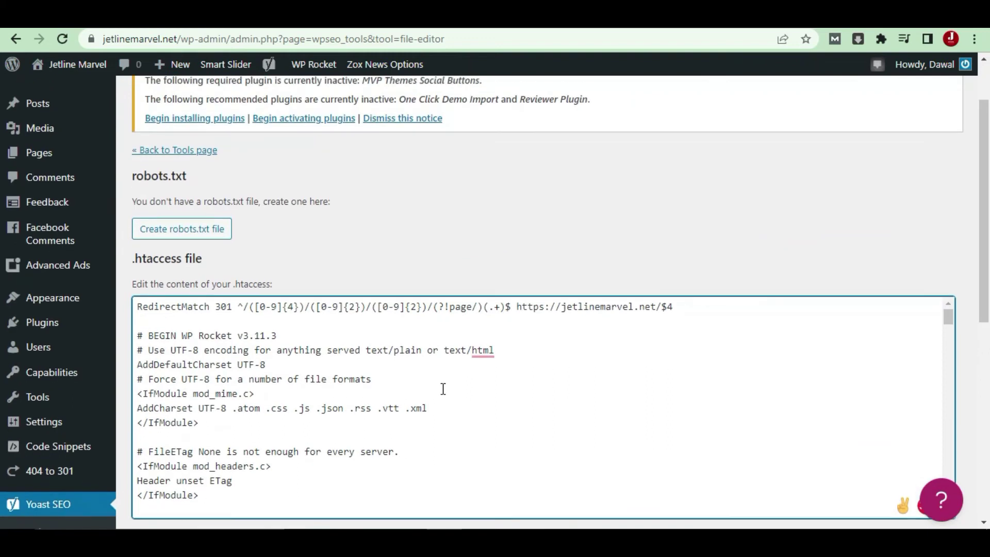
double_click(525, 310)
triple_click(525, 310)
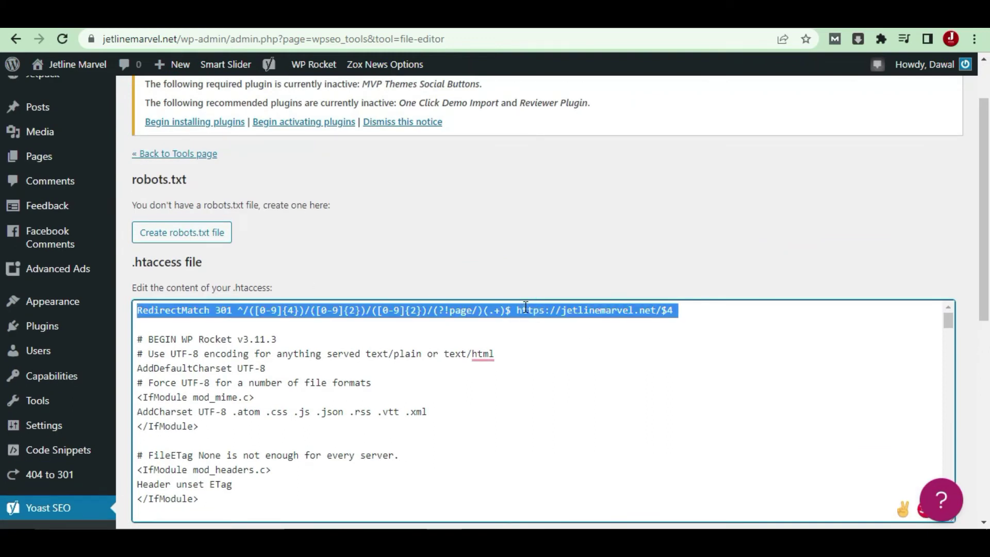
key(BackSpace)
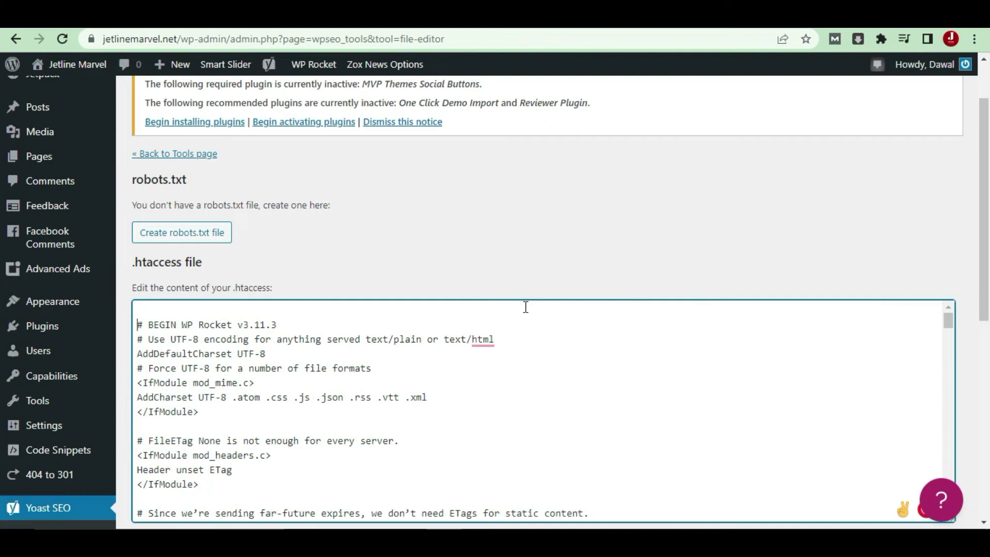
key(BackSpace)
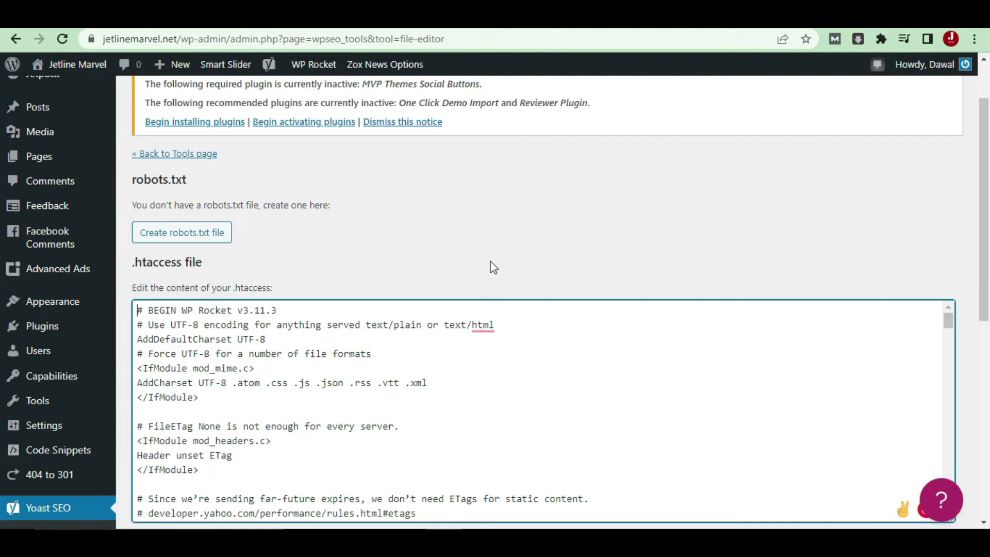
click(16, 39)
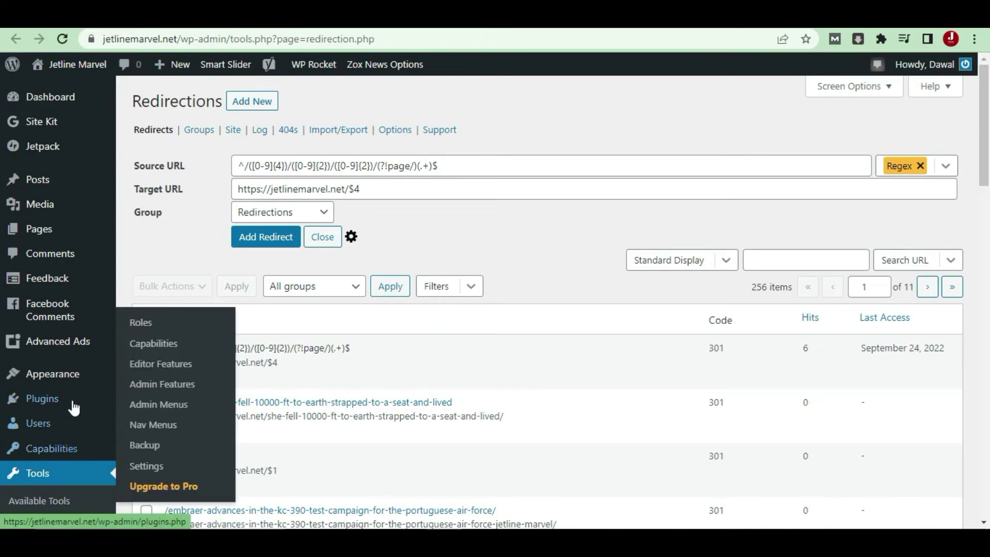
- Display the Redirection page's Add Redirect form with the regex source and target fields
mouse_move(42, 399)
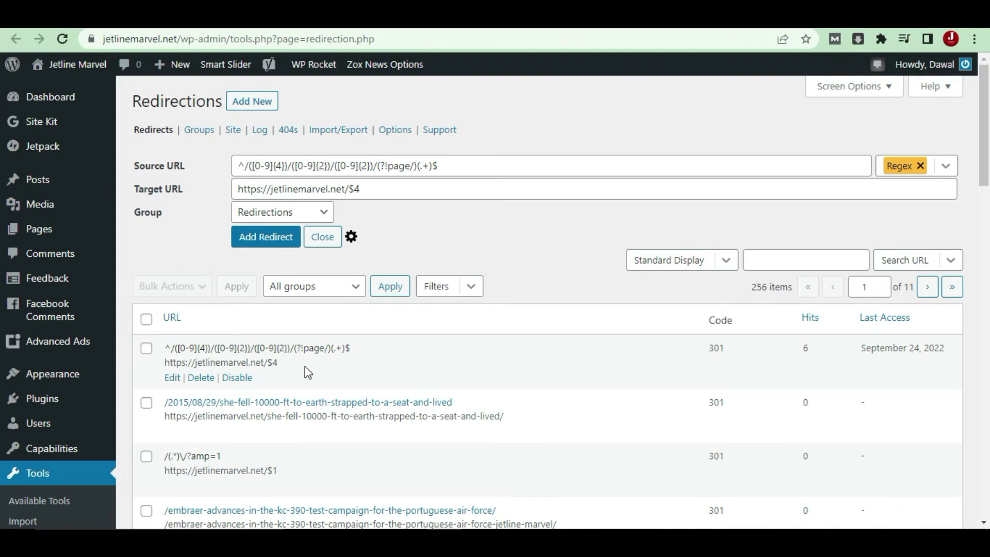
click(728, 13)
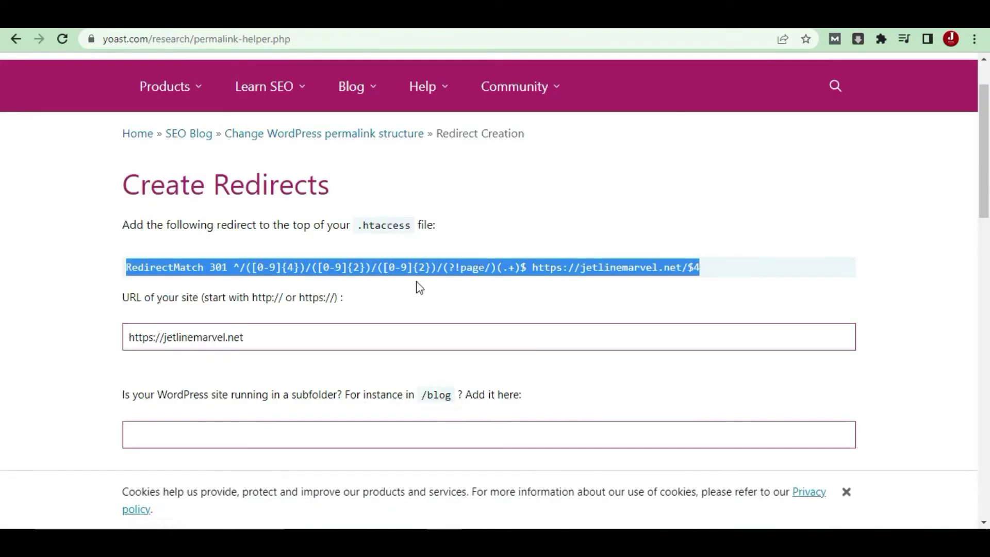
click(415, 268)
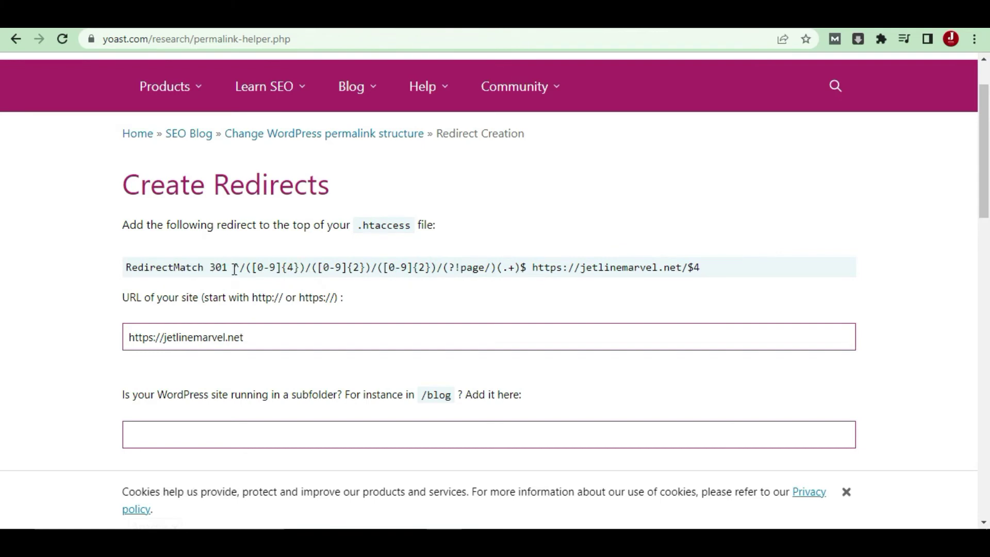
drag(235, 268, 532, 269)
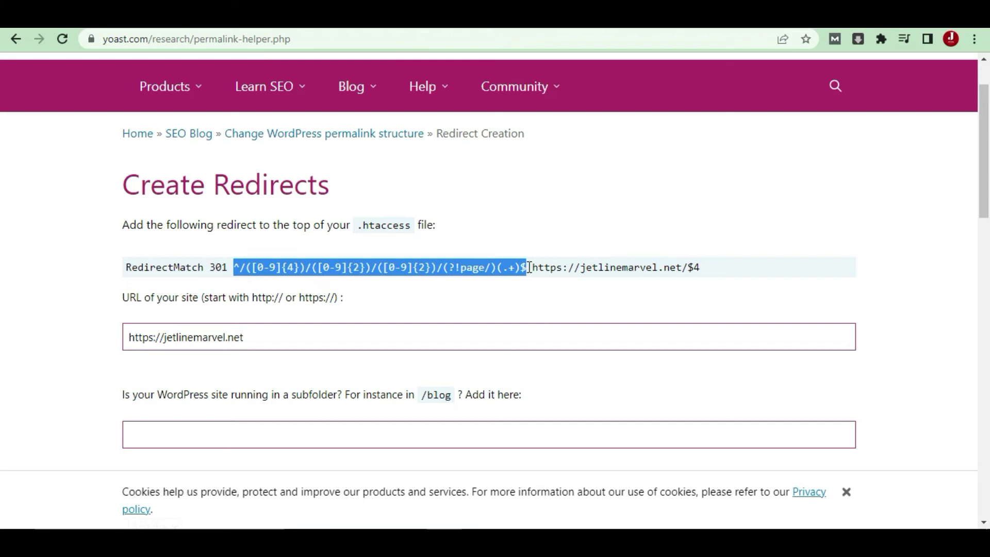
right_click(469, 269)
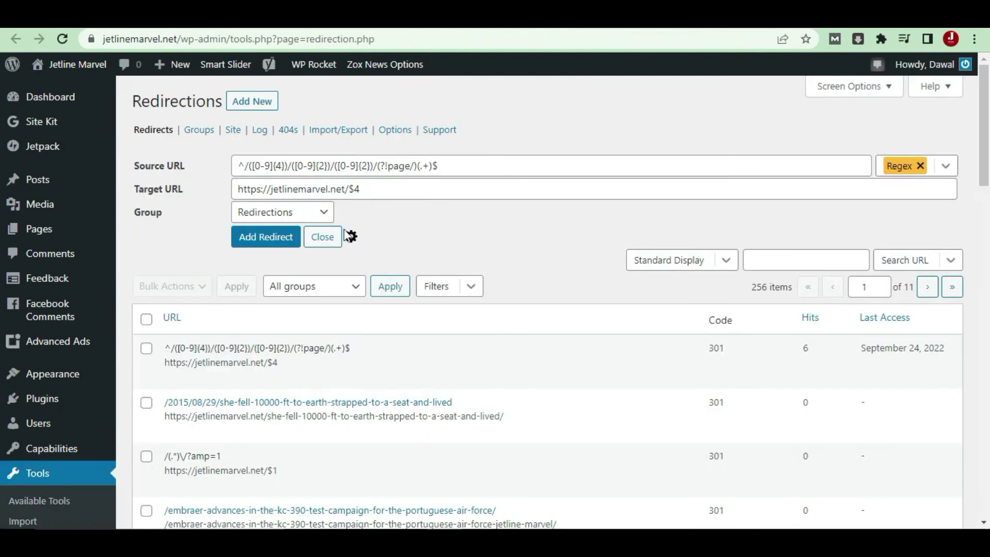
triple_click(367, 164)
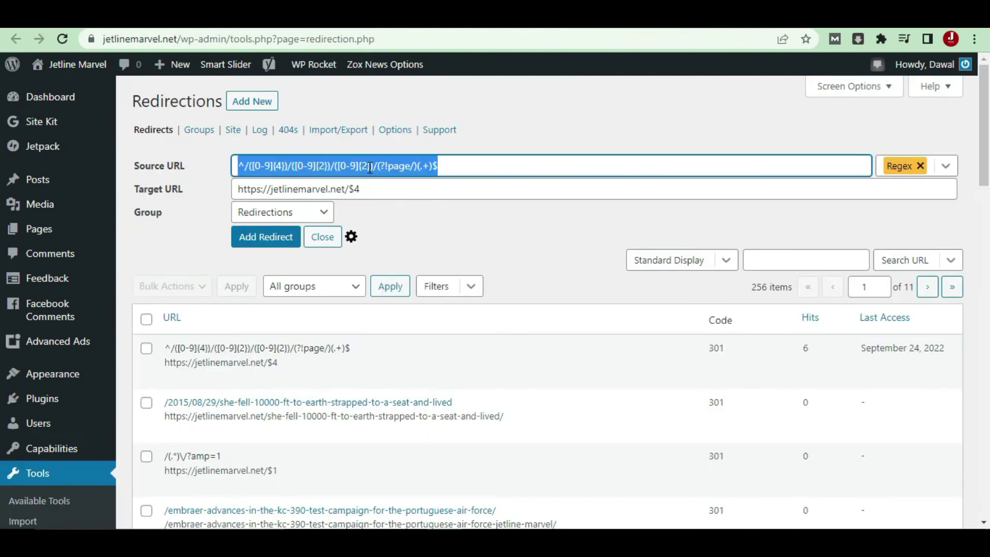
click(432, 250)
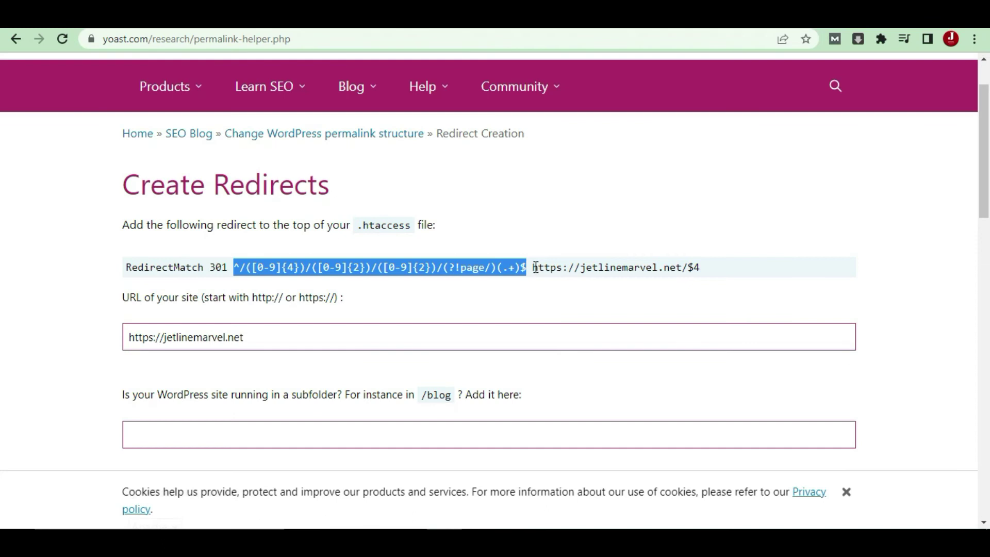
drag(533, 267, 729, 272)
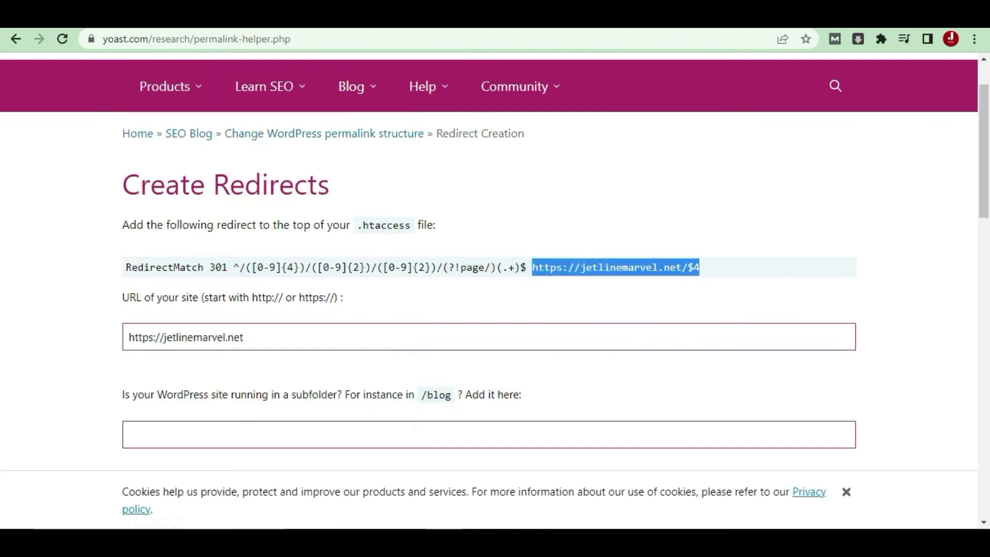
click(201, 21)
click(323, 186)
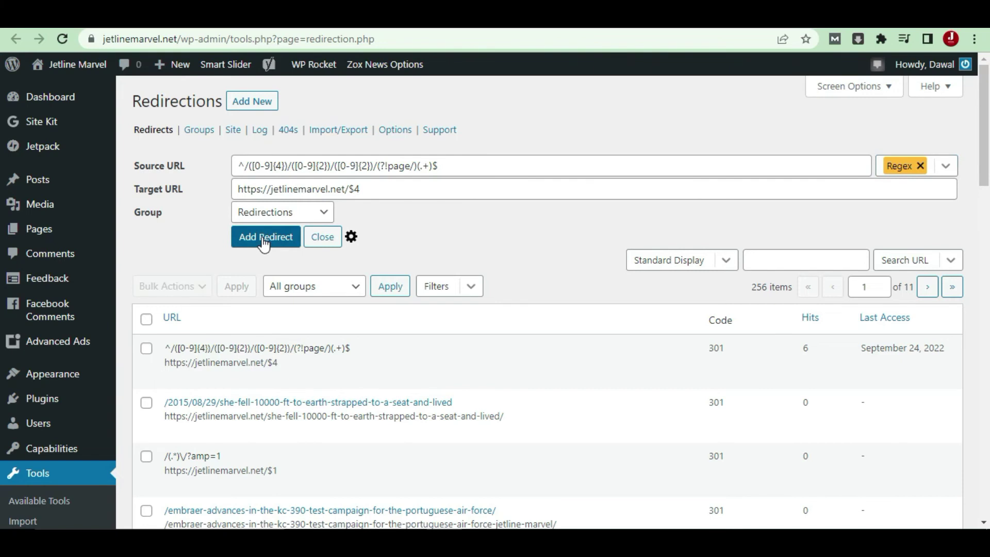
click(921, 166)
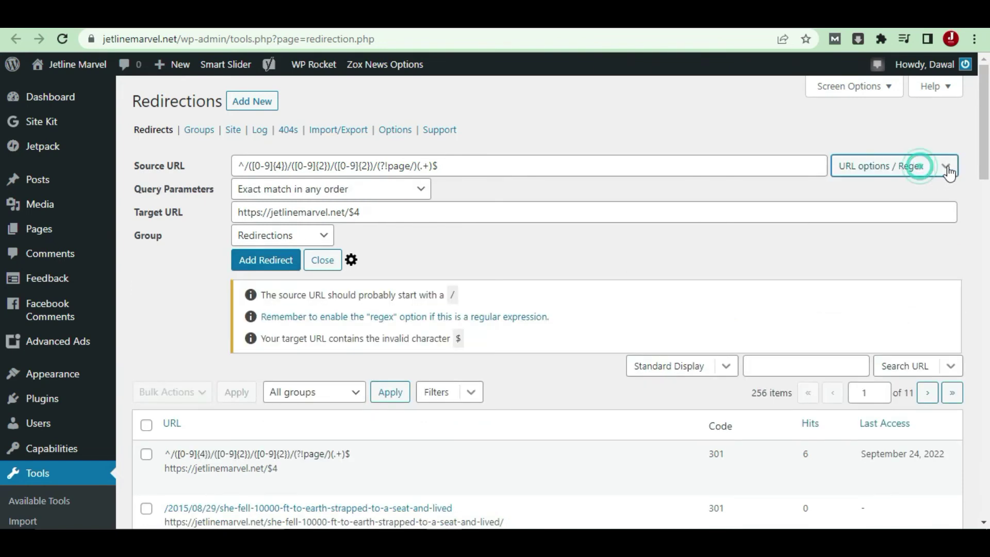
click(947, 166)
click(844, 196)
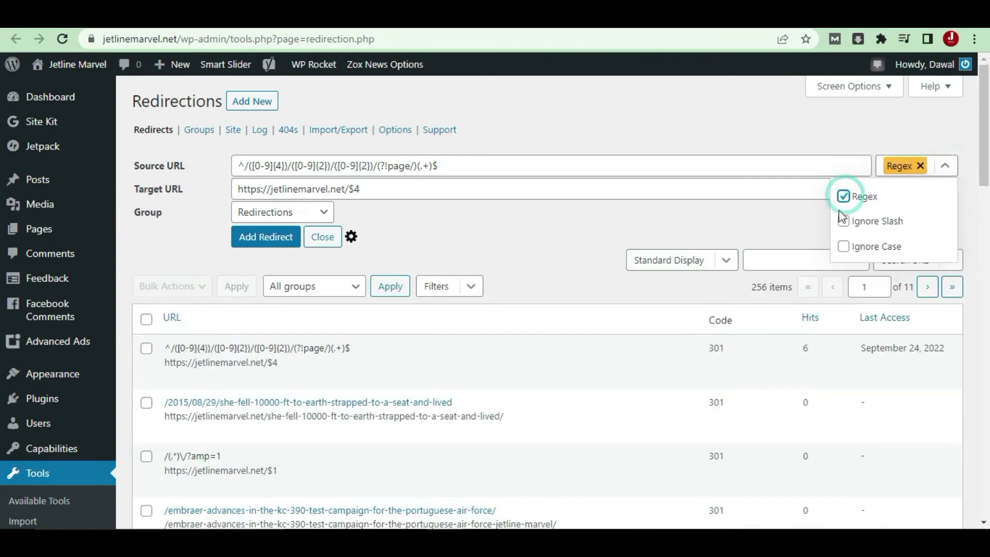
click(543, 249)
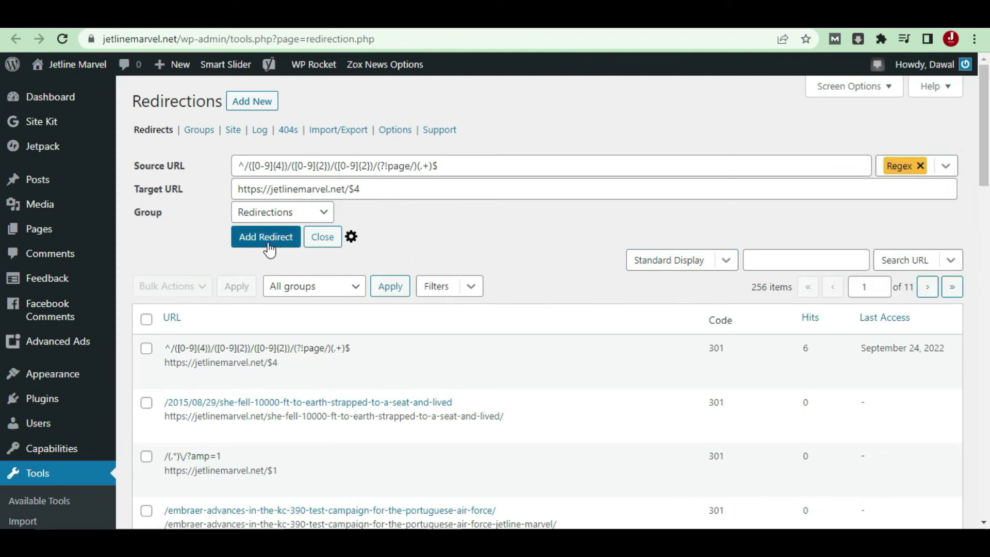
scroll(516, 289, down, 2)
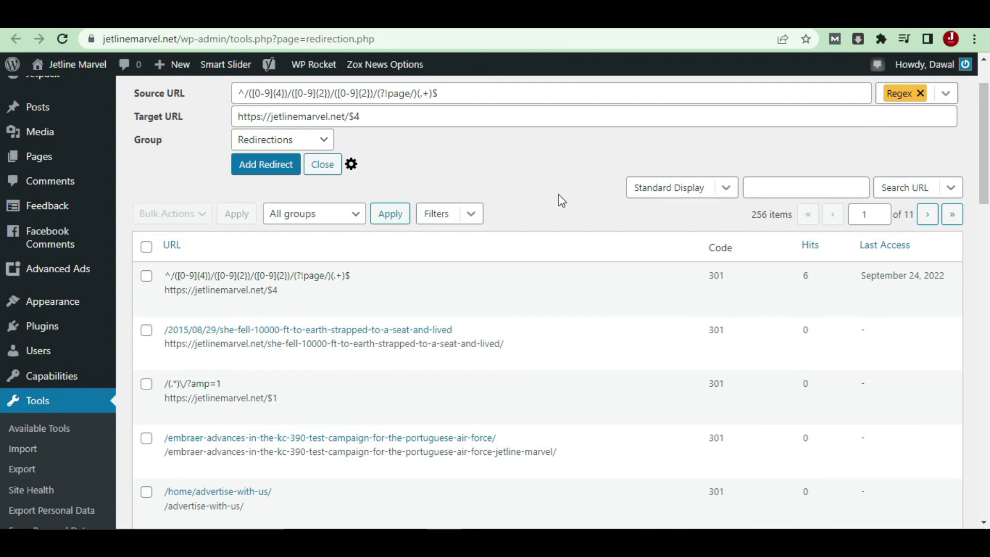
scroll(559, 194, up, 2)
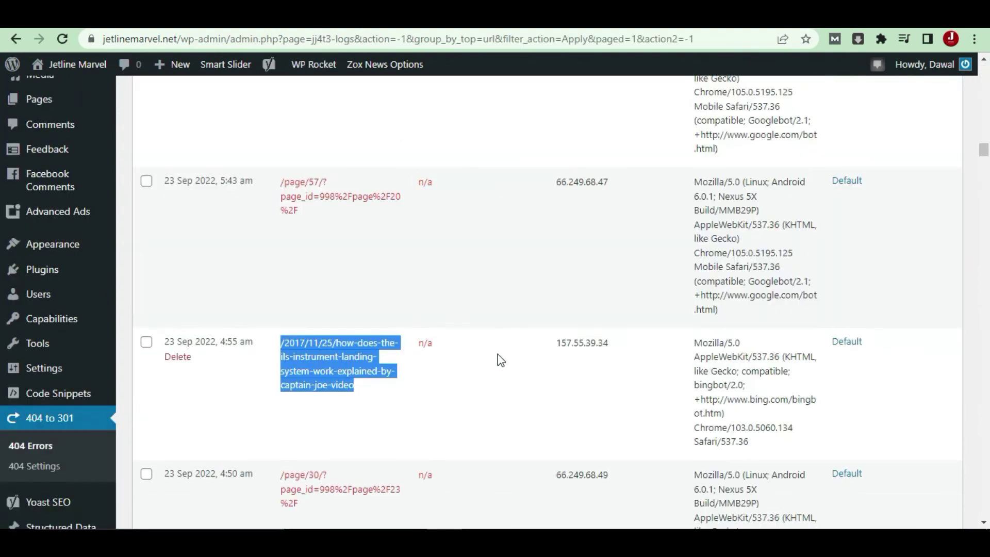
- Copy the old dated Air France A350 XWB article URL from the 404 Errors log
scroll(500, 360, down, 5)
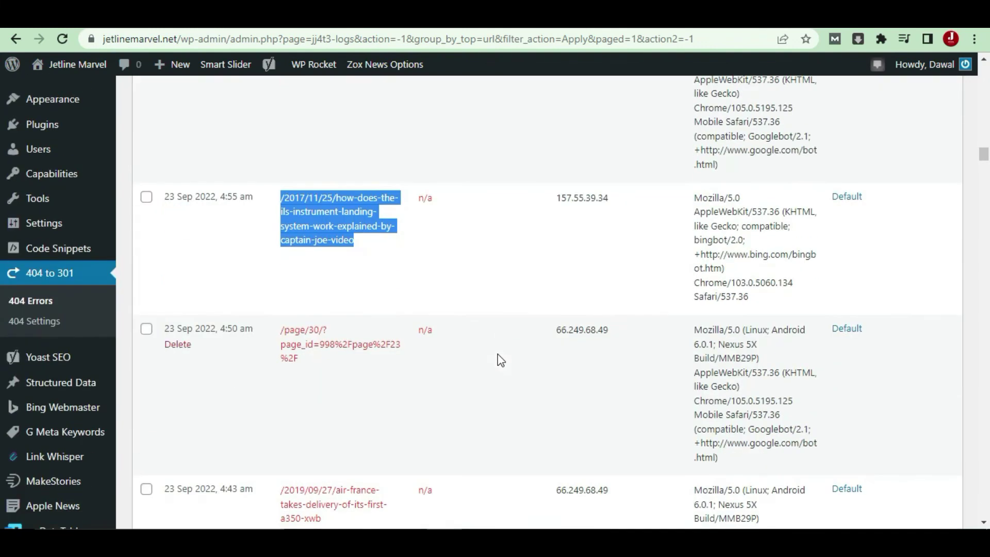
scroll(342, 398, down, 3)
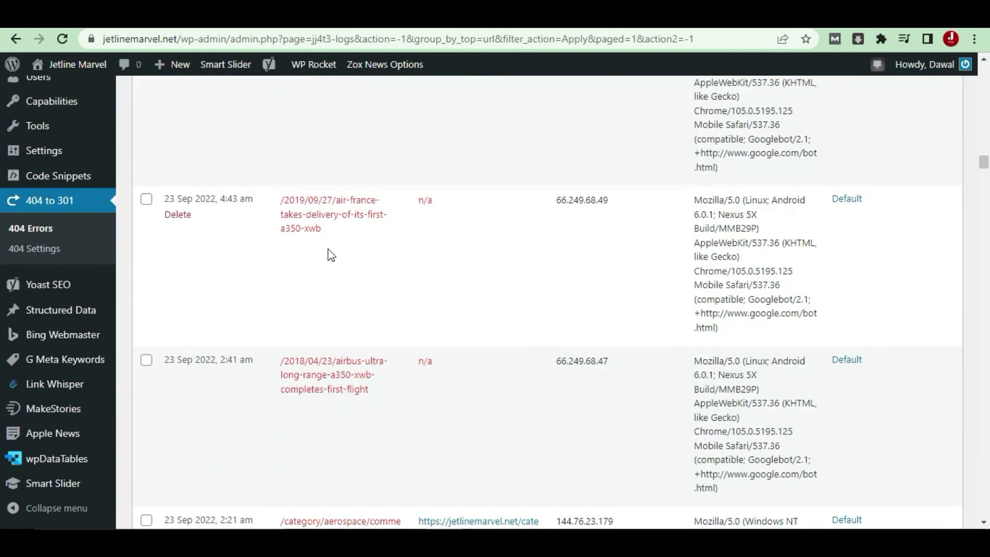
drag(283, 202, 323, 237)
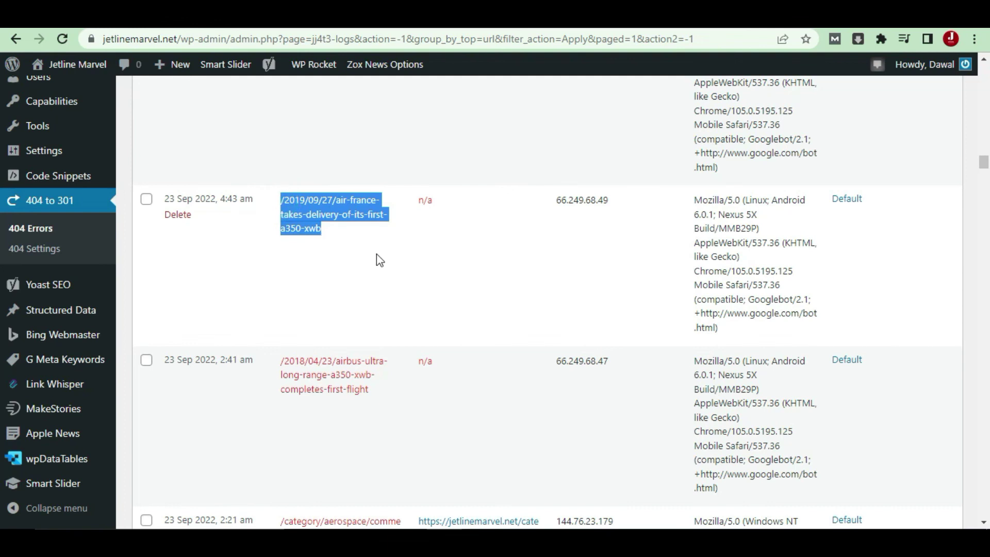
right_click(312, 201)
click(340, 214)
- Load that old path after the site domain and confirm it redirects to the date-free URL
key(ctrl+Tab)
click(210, 38)
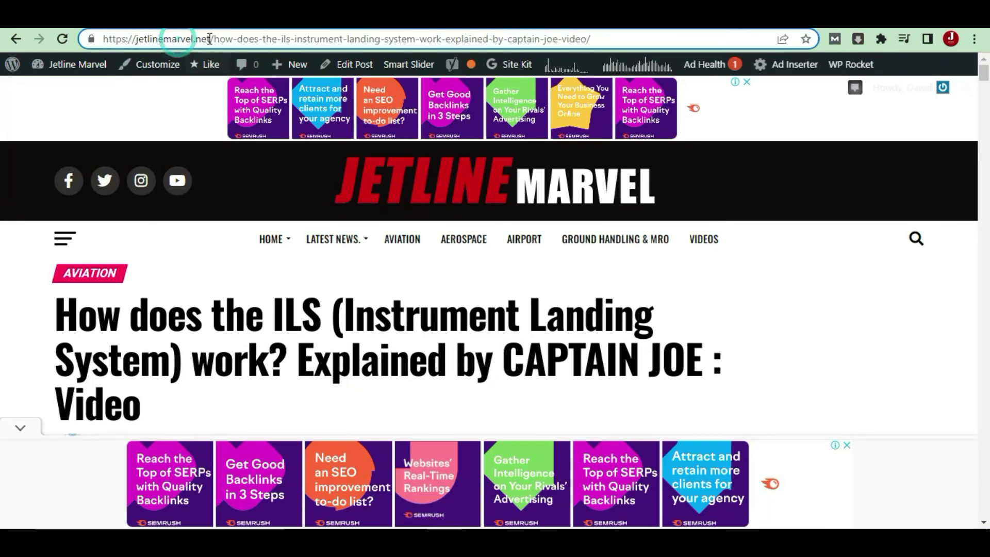
drag(211, 39, 591, 40)
key(ctrl+v)
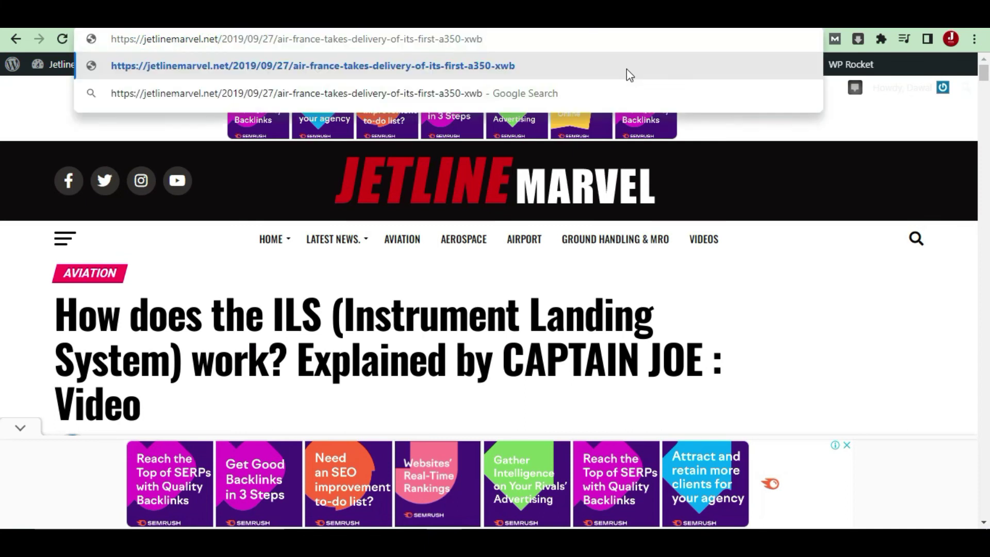
key(Return)
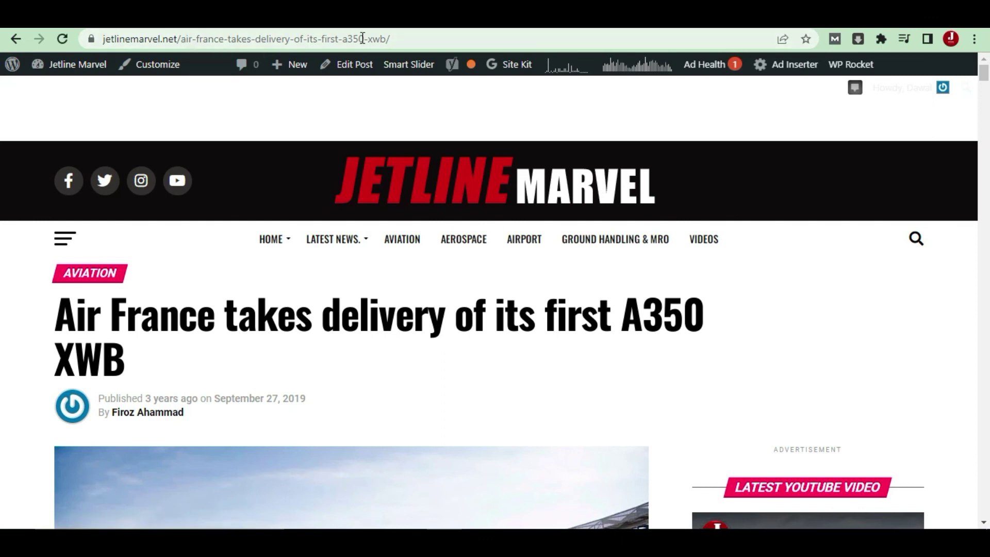
scroll(478, 336, down, 15)
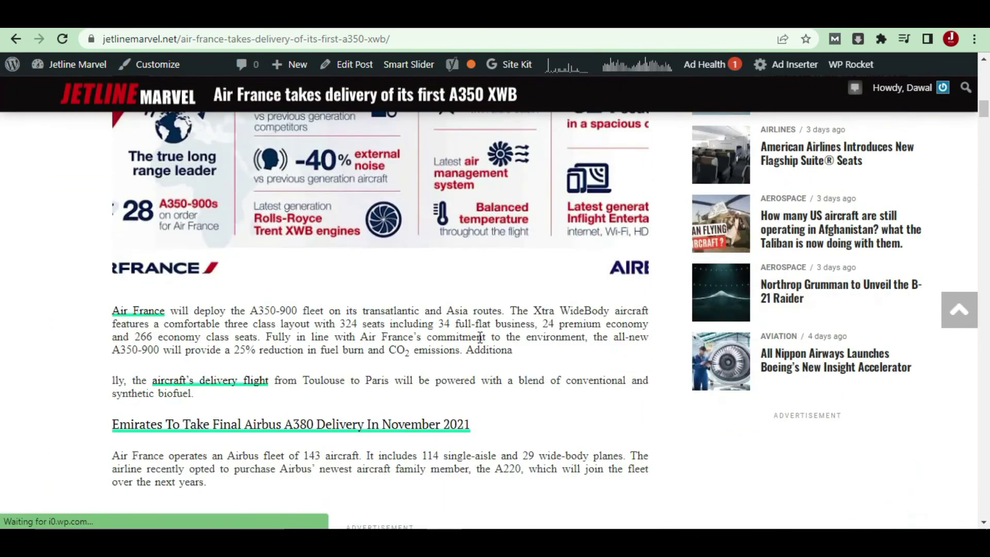
scroll(479, 338, down, 4)
- Scroll to the top of the Installed Plugins list showing 35 plugins
scroll(479, 336, up, 18)
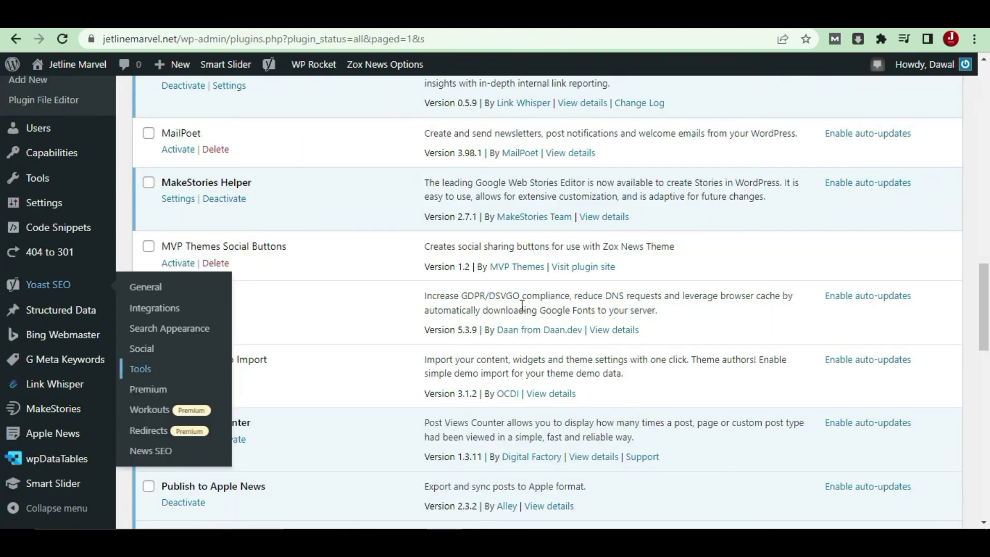
scroll(522, 306, up, 20)
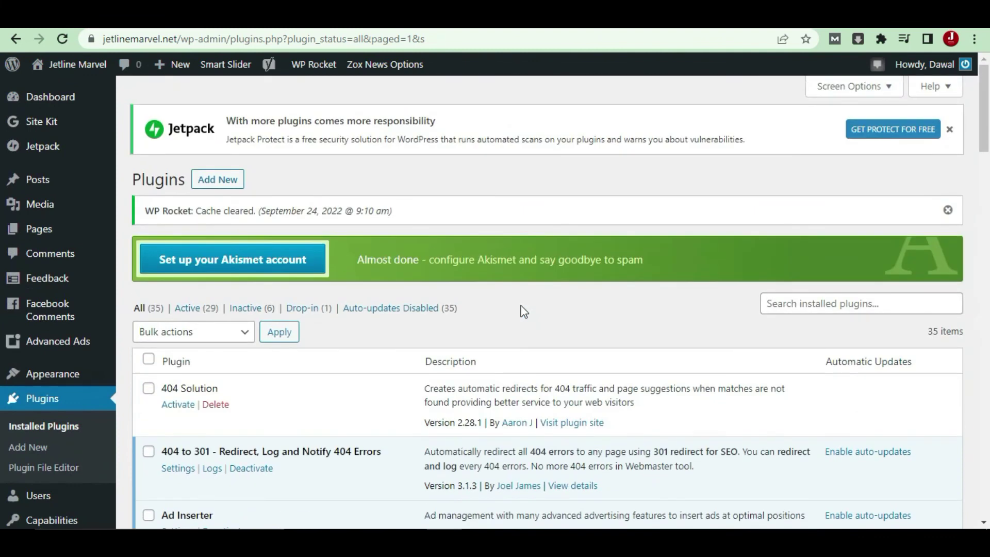